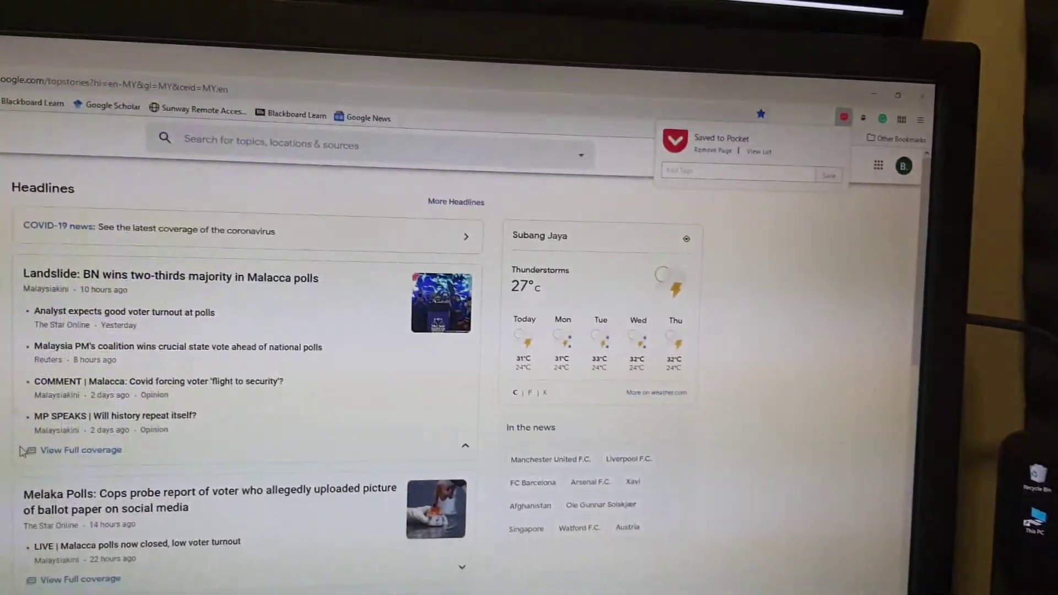
# Switch Google News to the personalised For you feed.
pyautogui.click(166, 347)
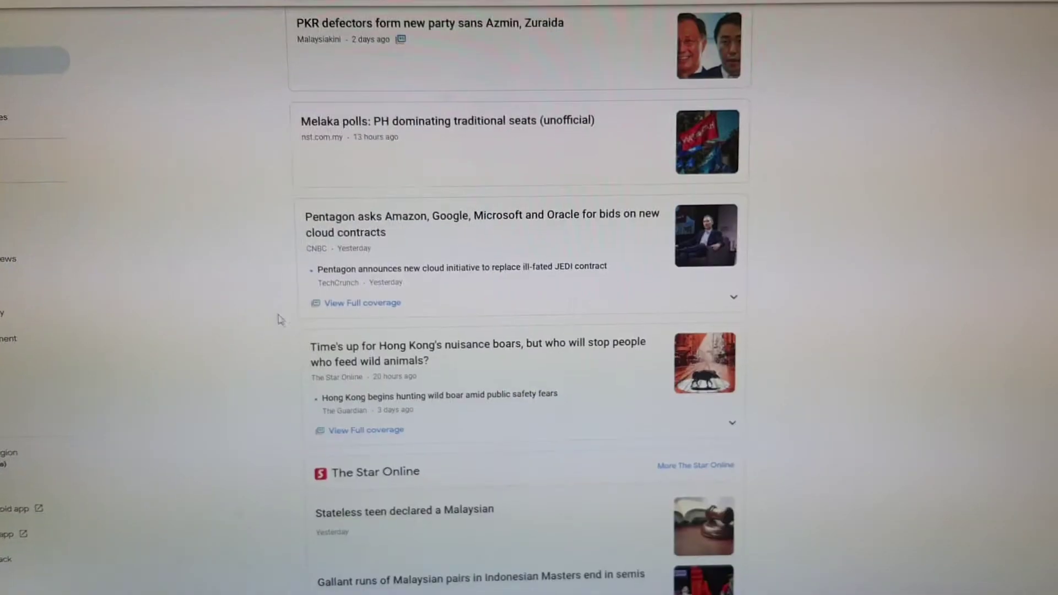
pyautogui.scroll(-3, 279, 319)
pyautogui.scroll(-4, 280, 319)
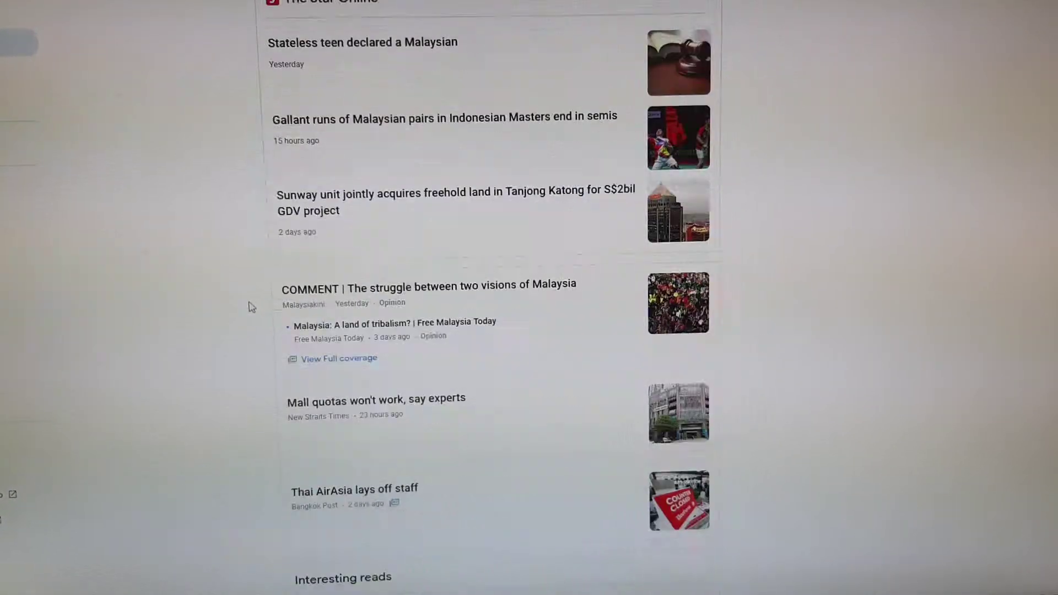
pyautogui.scroll(-5, 251, 307)
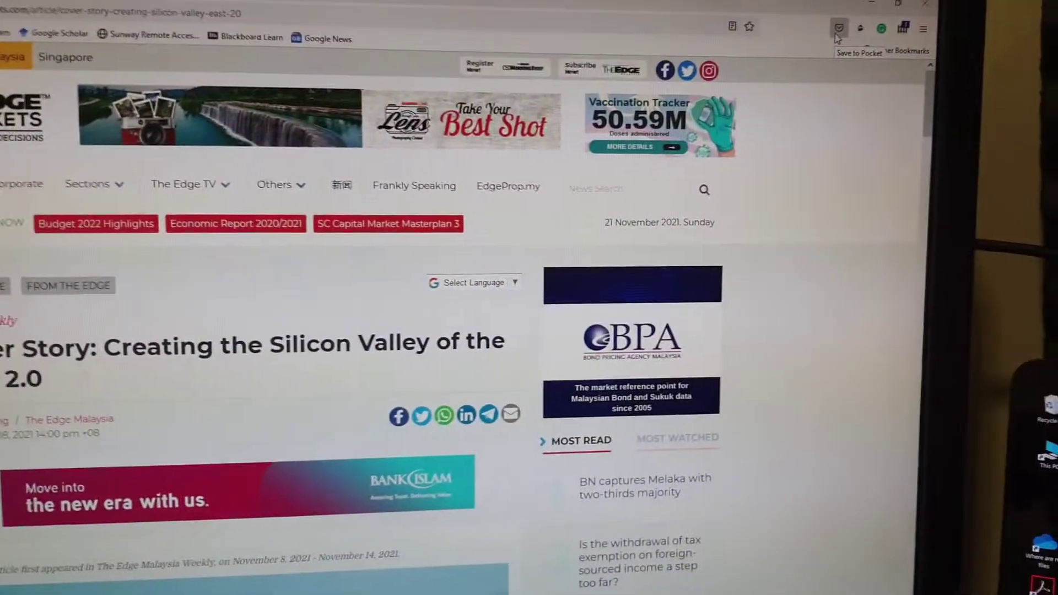
# Save the 'Creating the Silicon Valley of the East 2.0' article with the Pocket toolbar icon.
pyautogui.click(838, 32)
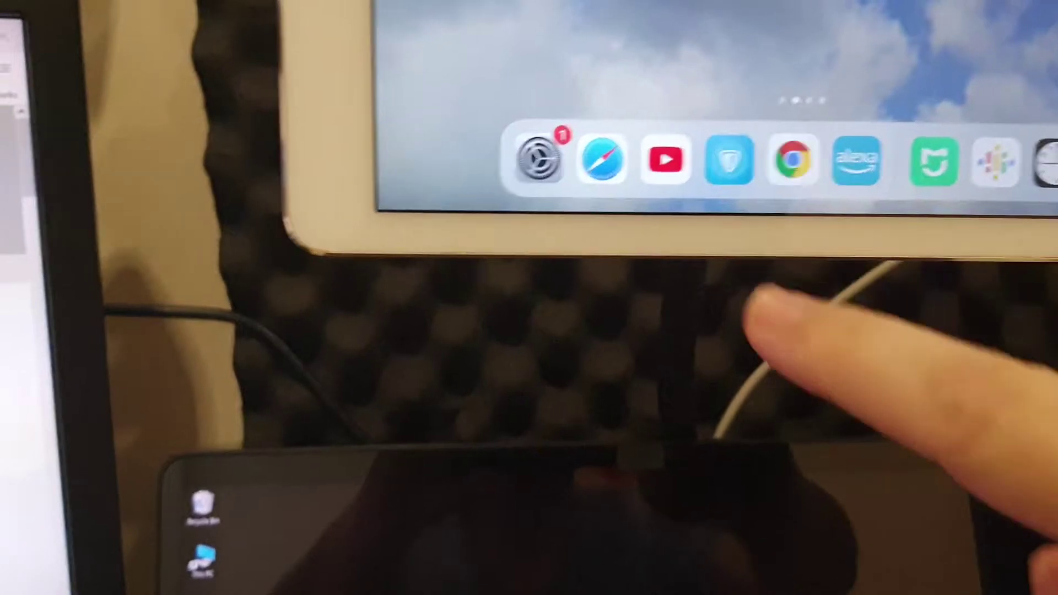
# Launch Google News from the iPad dock and dismiss the Siri suggestions overlay.
pyautogui.click(780, 116)
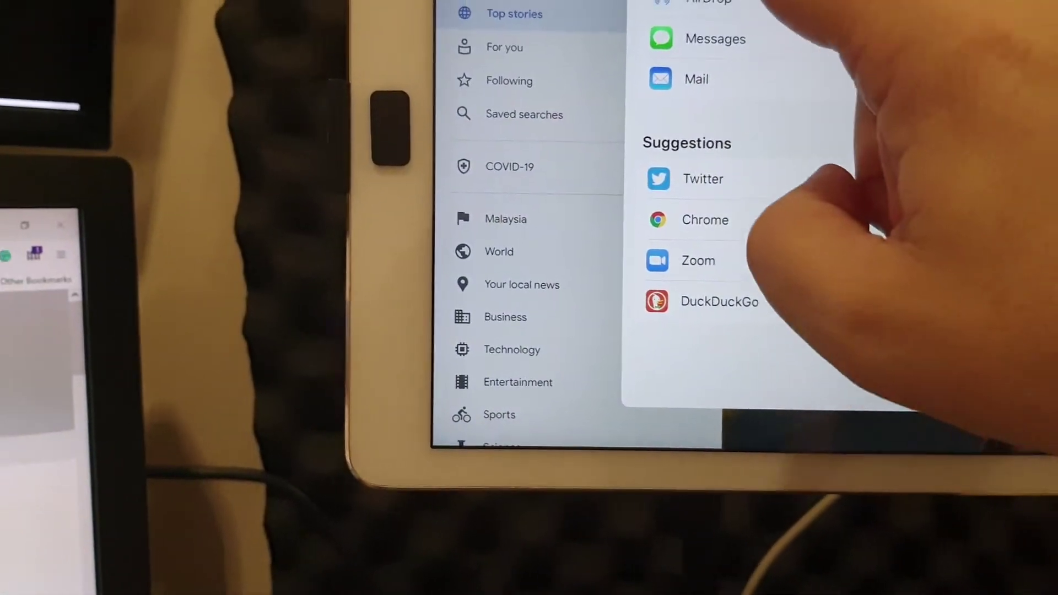
pyautogui.click(678, 179)
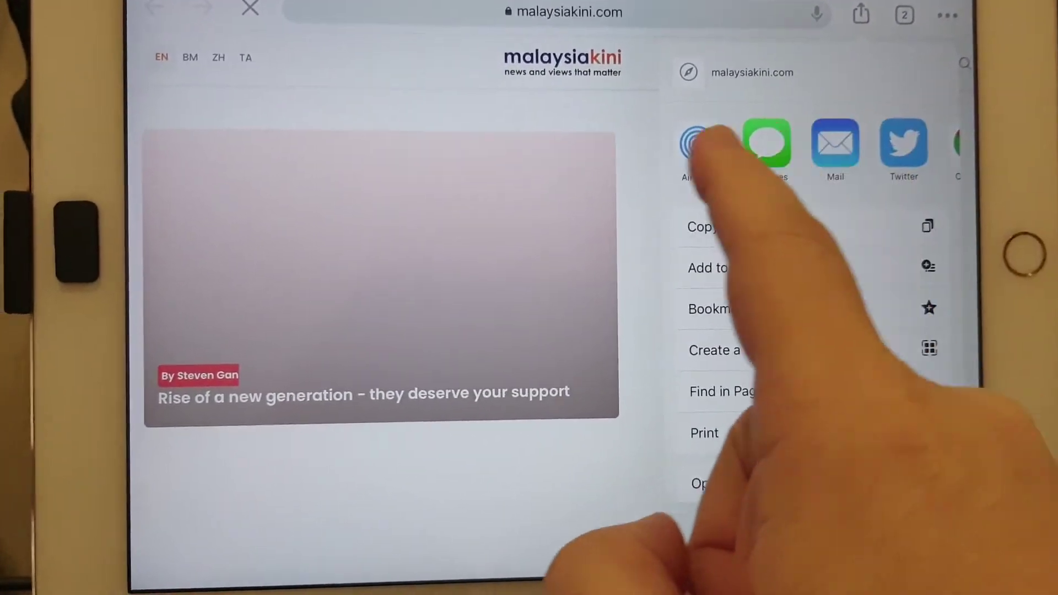
# Swipe the share sheet's app row toward Instapaper for the Malaysiakini Landslide article.
pyautogui.moveTo(902, 153); pyautogui.dragTo(703, 152)
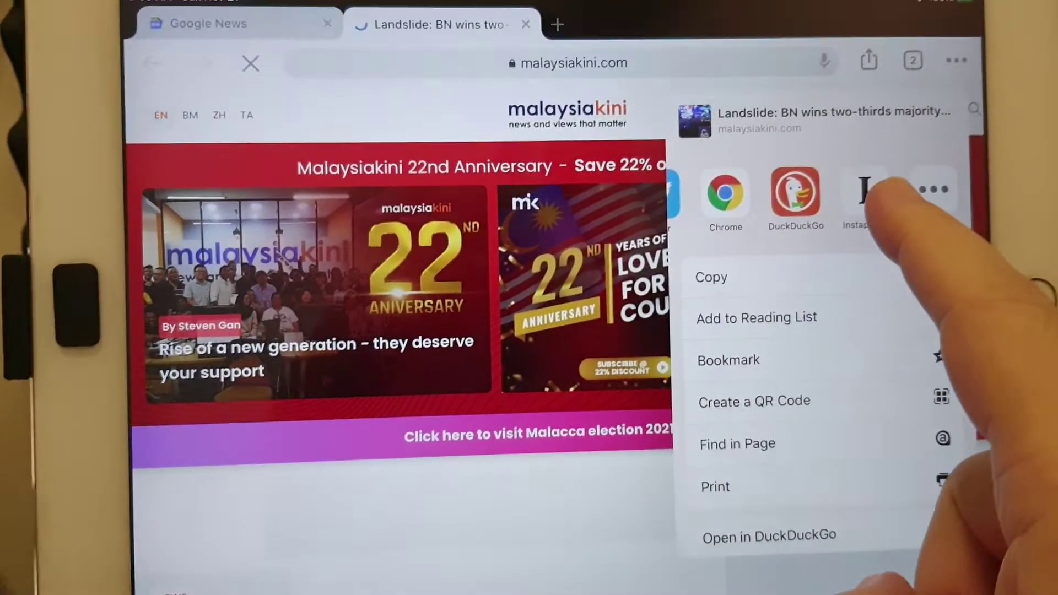